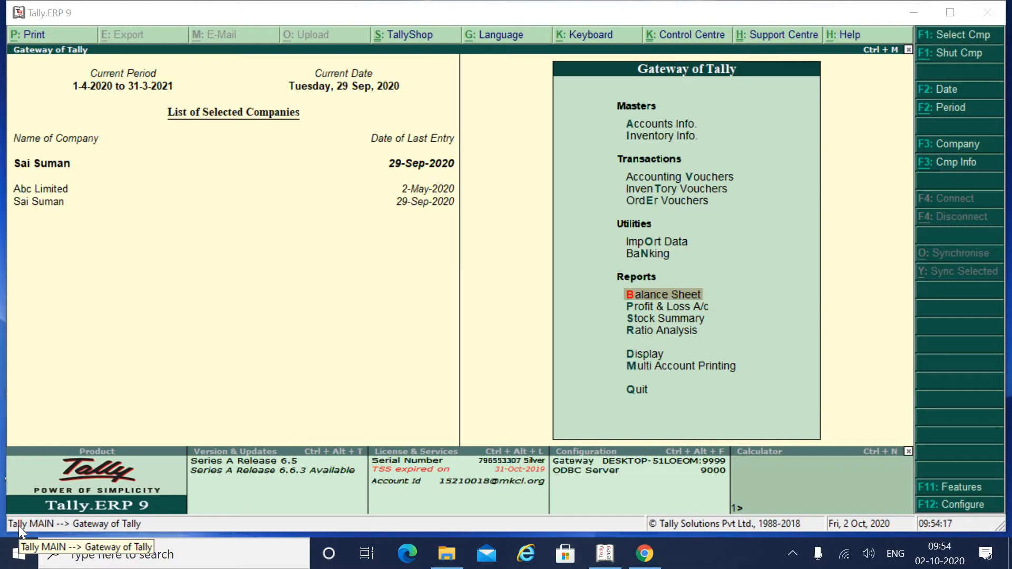
# Step: Drill from the Balance Sheet through Sundry Creditors to Akshat Engineers' monthly summary and browse the months
pyautogui.click(664, 291)
pyautogui.press('Down')
pyautogui.press('Down')
pyautogui.press('Return')
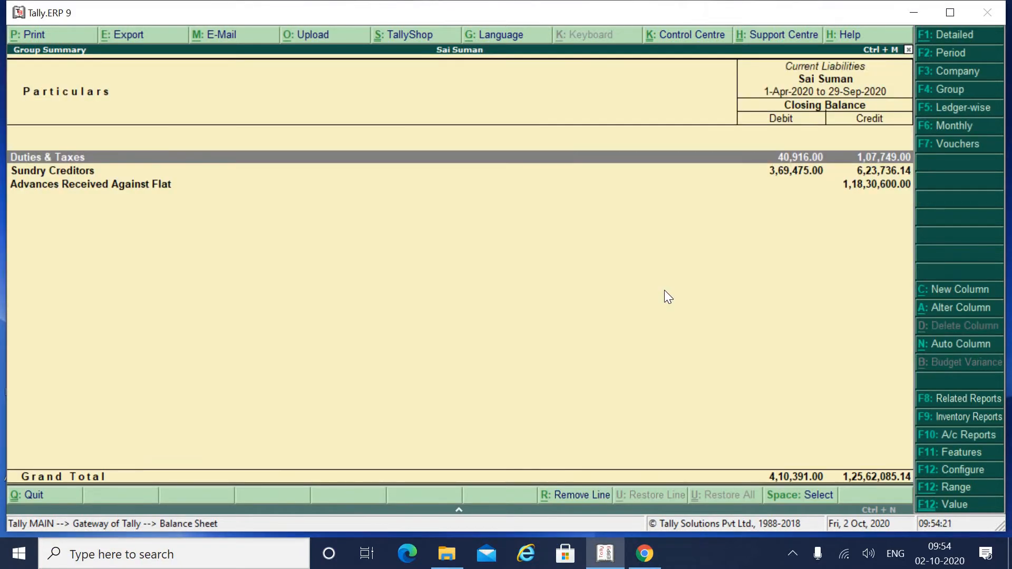
pyautogui.press('Down')
pyautogui.press('Return')
pyautogui.press('Down')
pyautogui.press('Down')
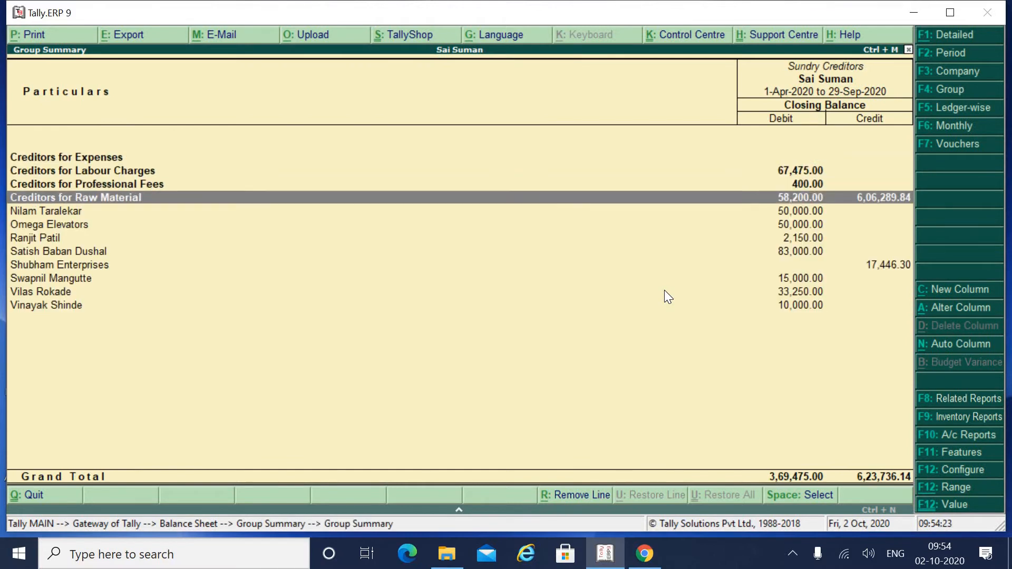
pyautogui.press('Return')
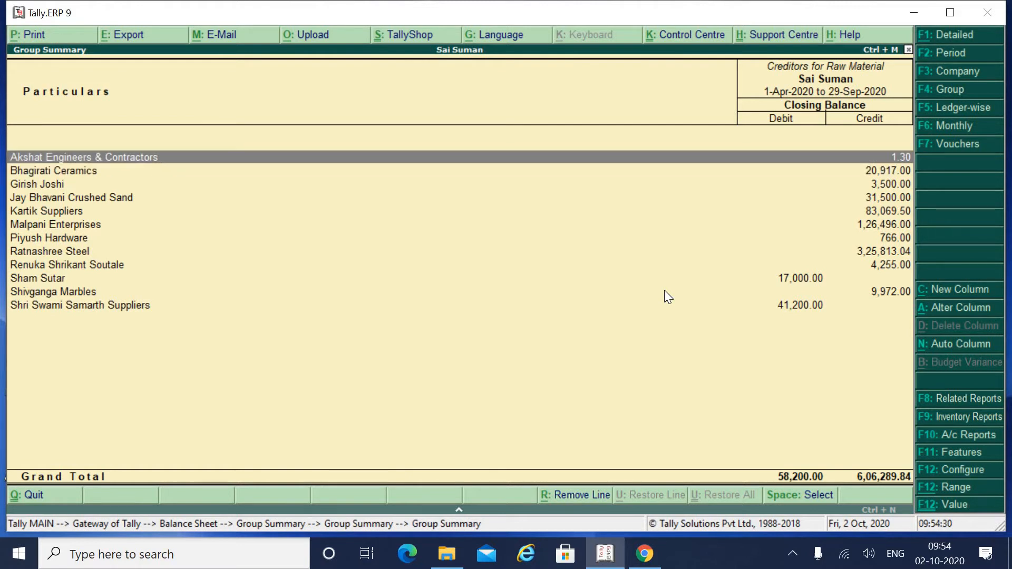
pyautogui.press('Return')
pyautogui.press('Up')
pyautogui.press('Up')
pyautogui.press('Up')
pyautogui.press('Up')
pyautogui.press('Up')
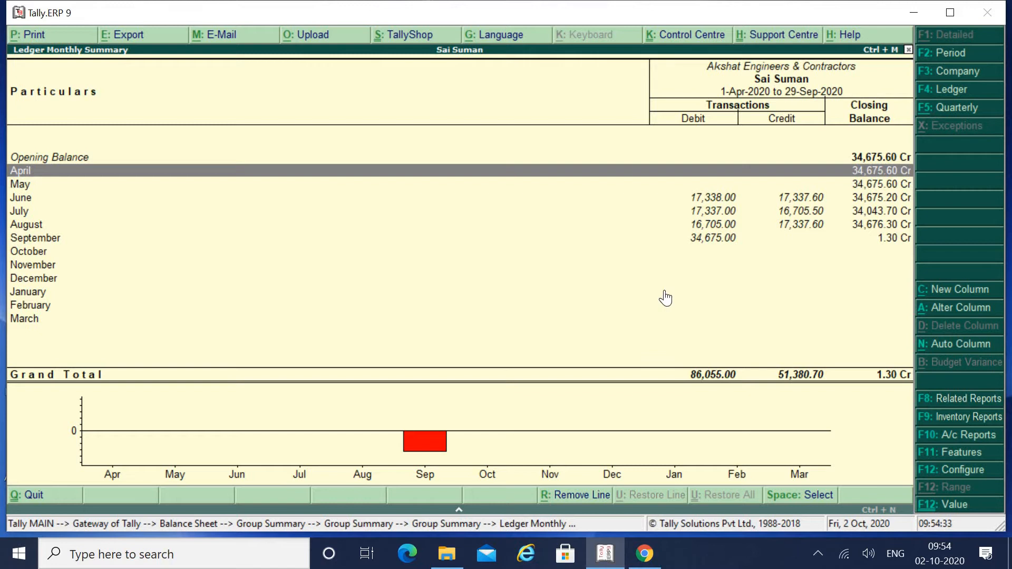
pyautogui.press('Down')
pyautogui.press('Down')
pyautogui.press('Down')
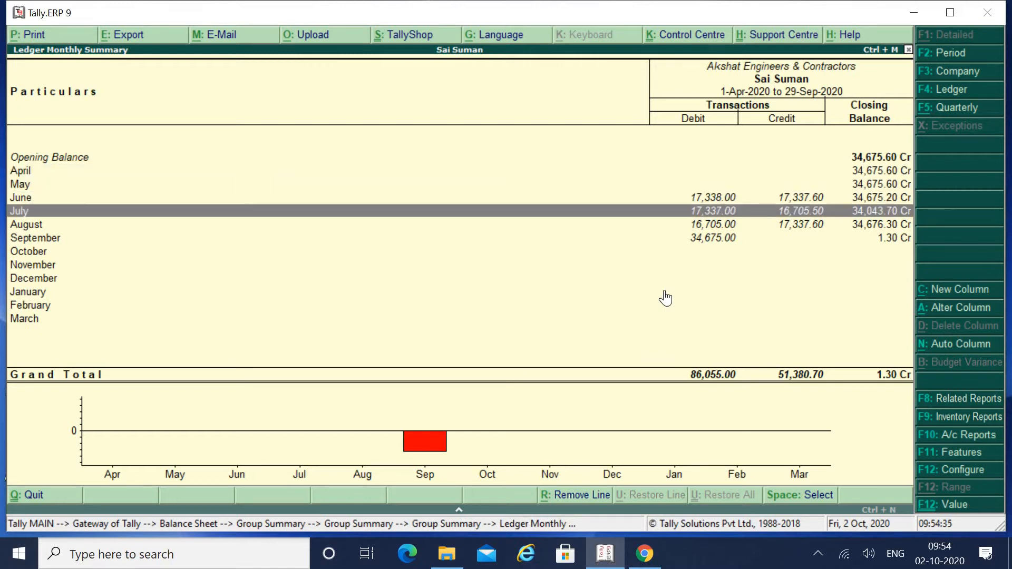
pyautogui.press('Up')
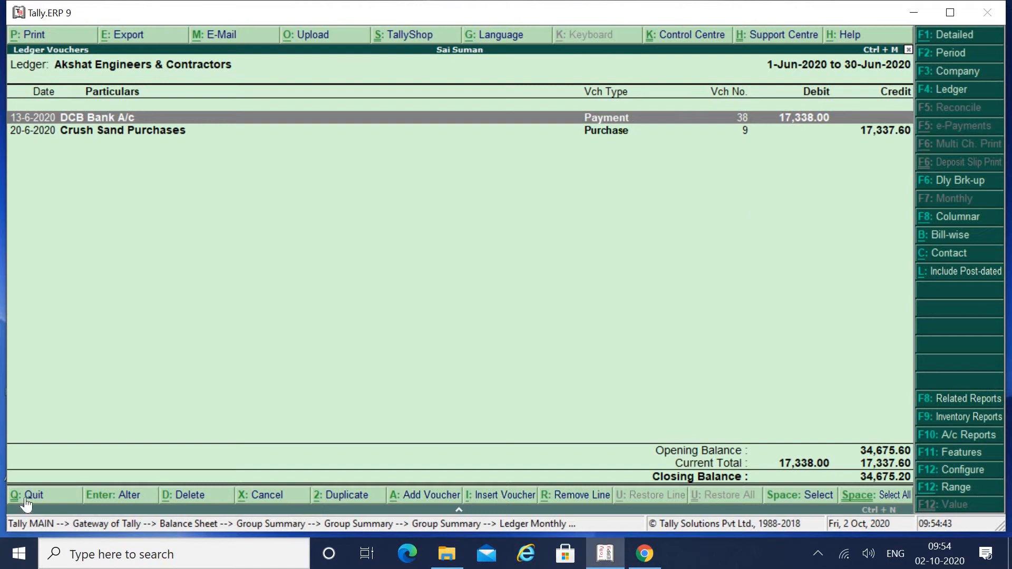
# Step: Return to Gateway and drill again via Current Liabilities and Sundry Creditors to Creditors for Raw Material
pyautogui.click(24, 497)
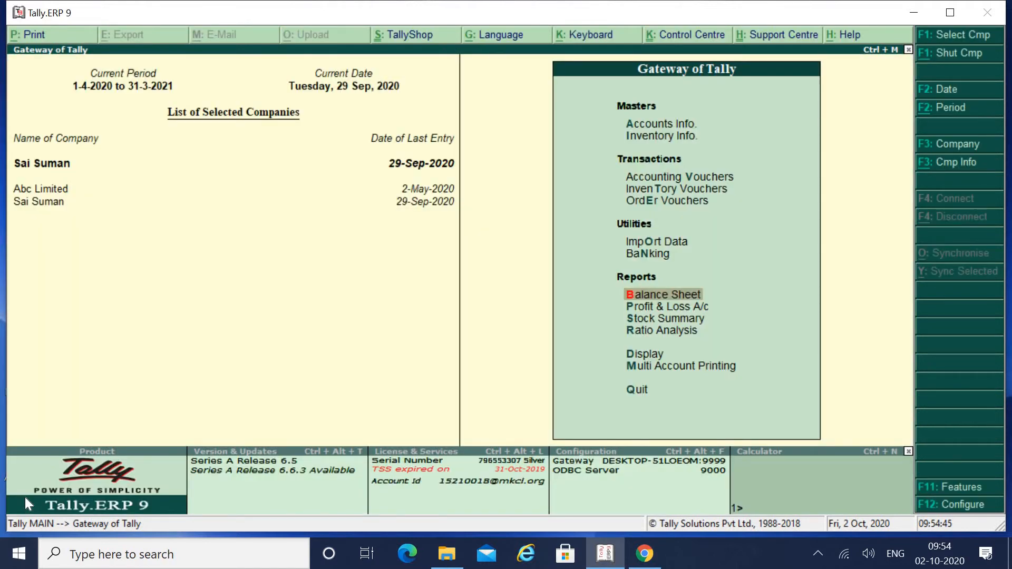
pyautogui.press('Return')
pyautogui.press('Down')
pyautogui.press('Down')
pyautogui.press('Return')
pyautogui.press('Down')
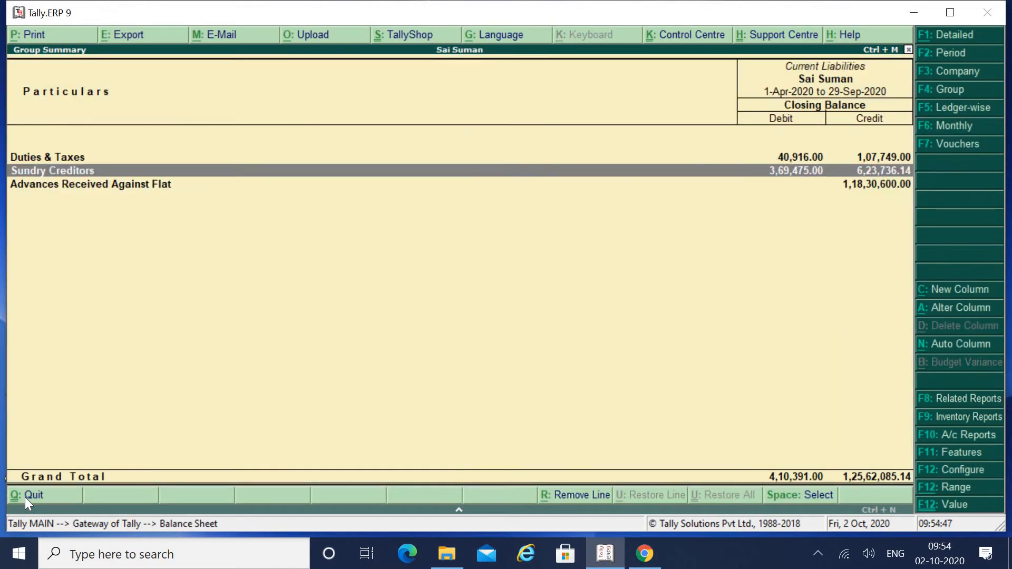
pyautogui.press('Return')
pyautogui.press('Down')
pyautogui.press('Down')
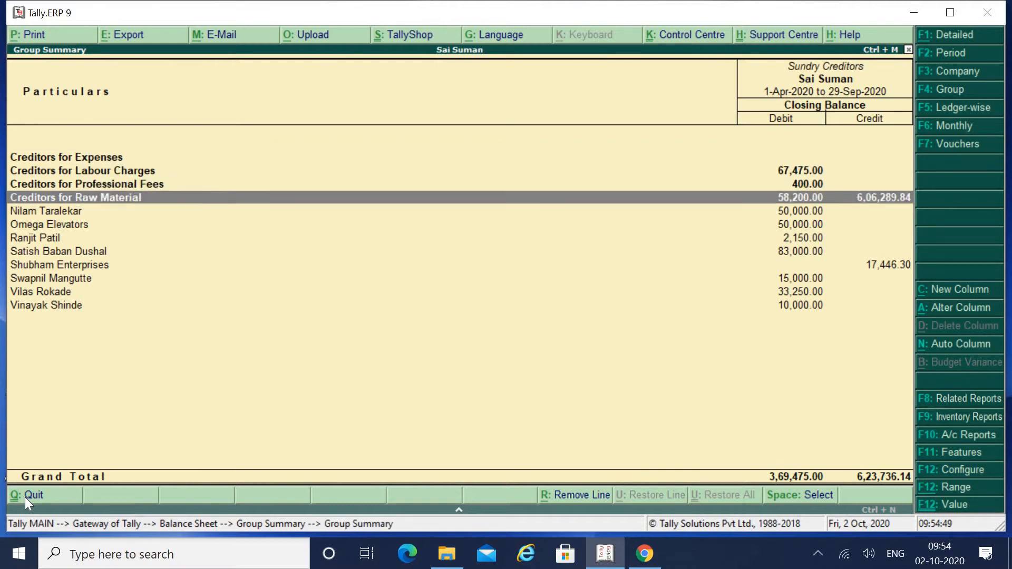
pyautogui.press('Return')
pyautogui.press('Return')
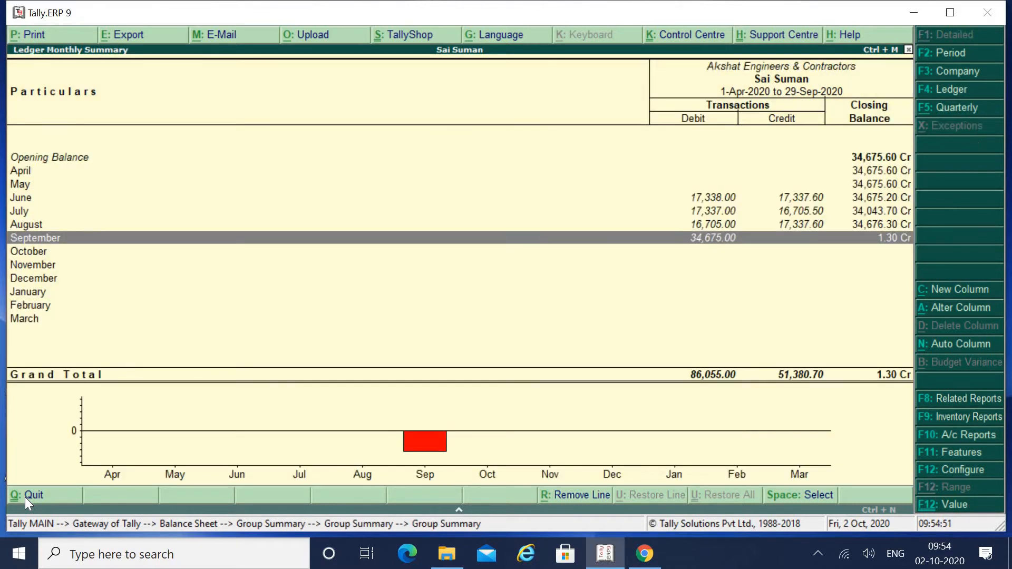
pyautogui.press('Up')
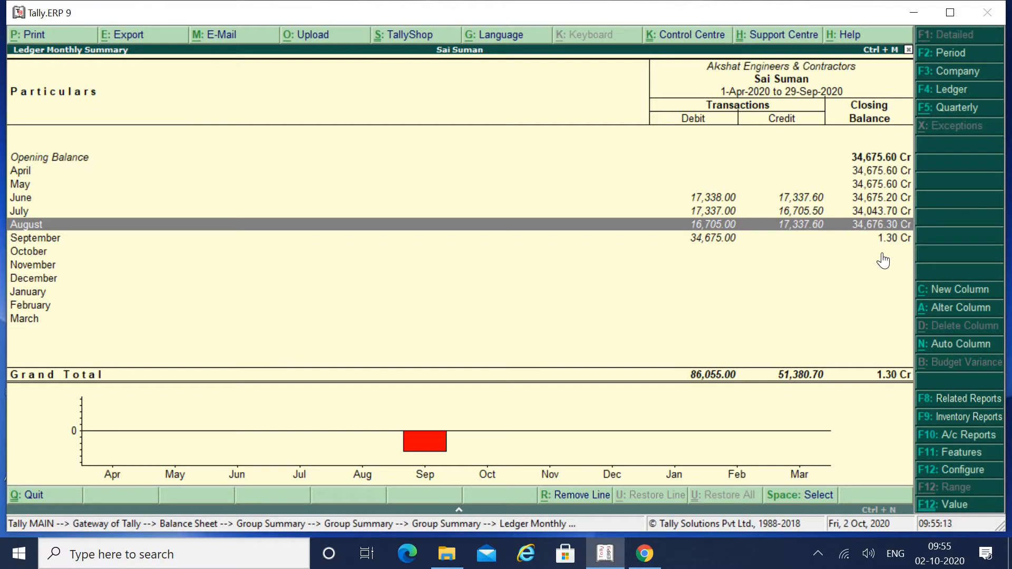
# Step: List Akshat Engineers' September vouchers: a 34,675.00 DCB Bank payment leaving 1.30 closing balance
pyautogui.press('Down')
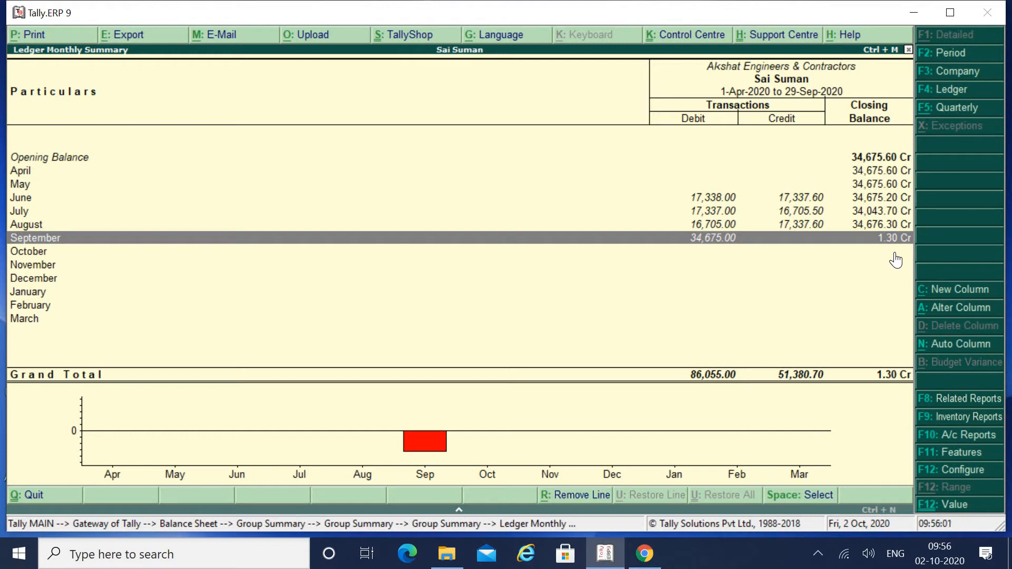
pyautogui.press('Return')
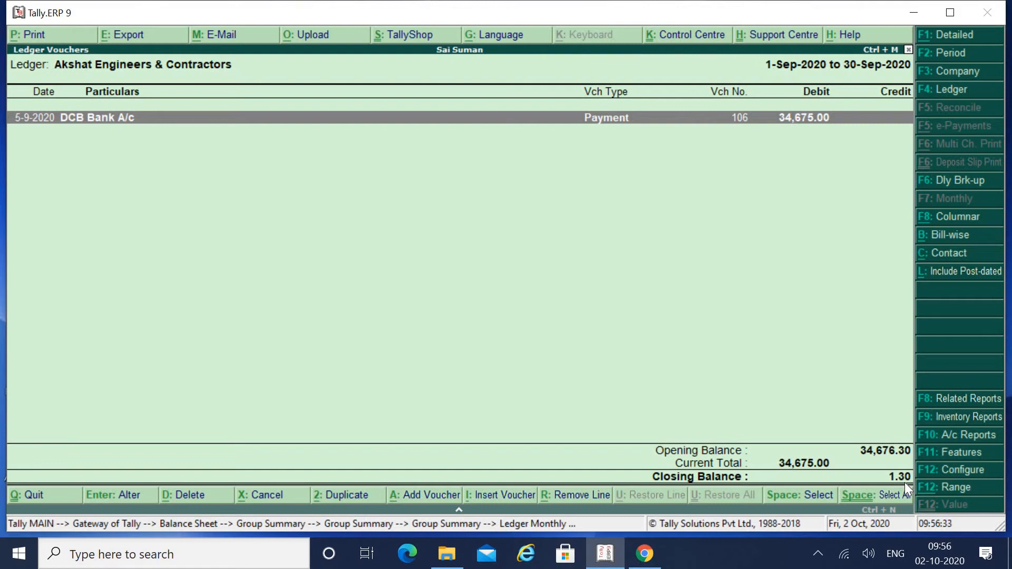
# Step: Add a new voucher from Ledger Vouchers, opening Payment No. 107 dated 5-Sep-2020
pyautogui.hotkey('alt', 'a')
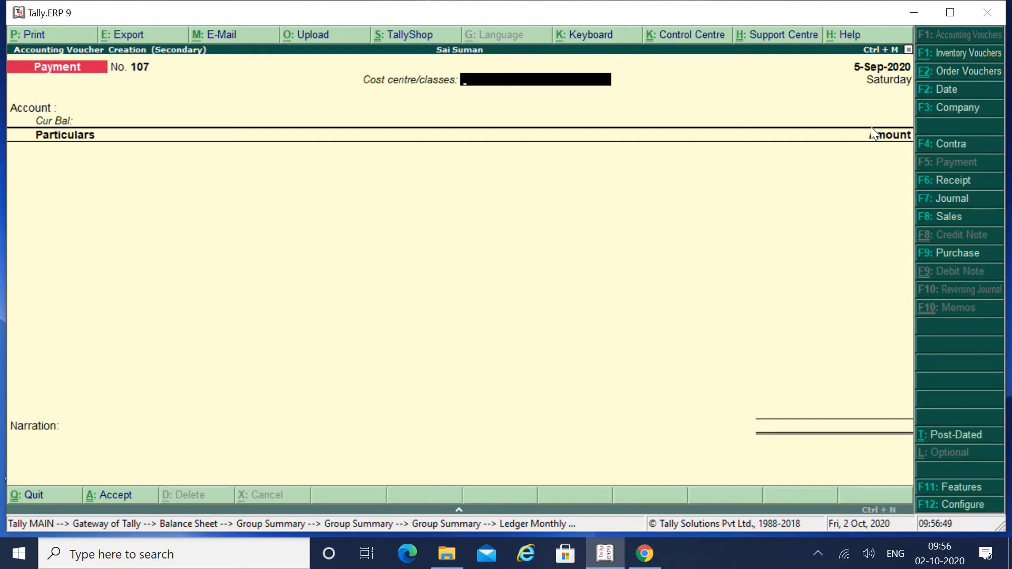
# Step: Switch to Journal No. 51, debit Akshat Engineers & Contractors 1.30 on account, and begin the credit line
pyautogui.click(968, 204)
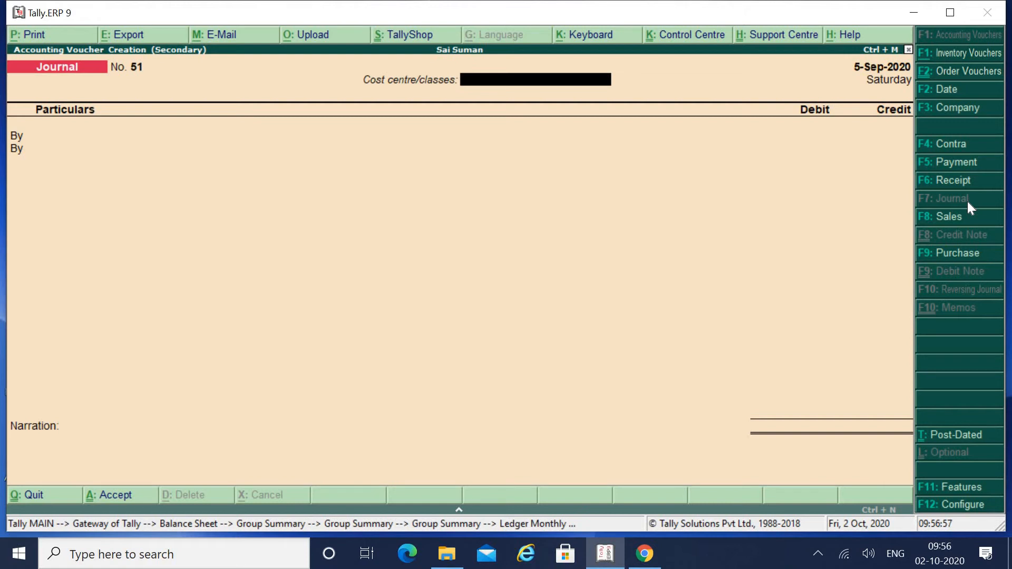
pyautogui.press('Return')
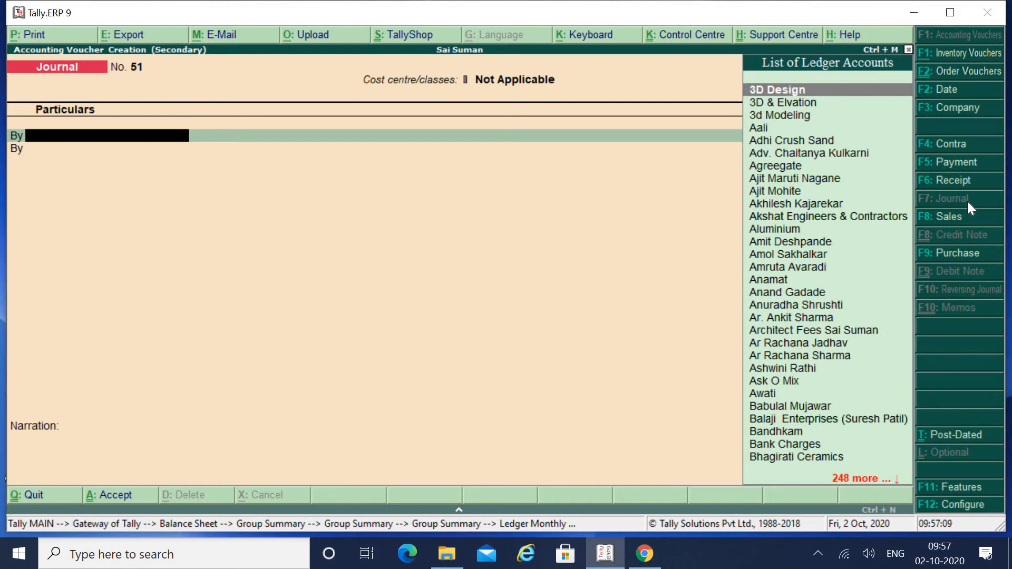
pyautogui.write('Aksh')
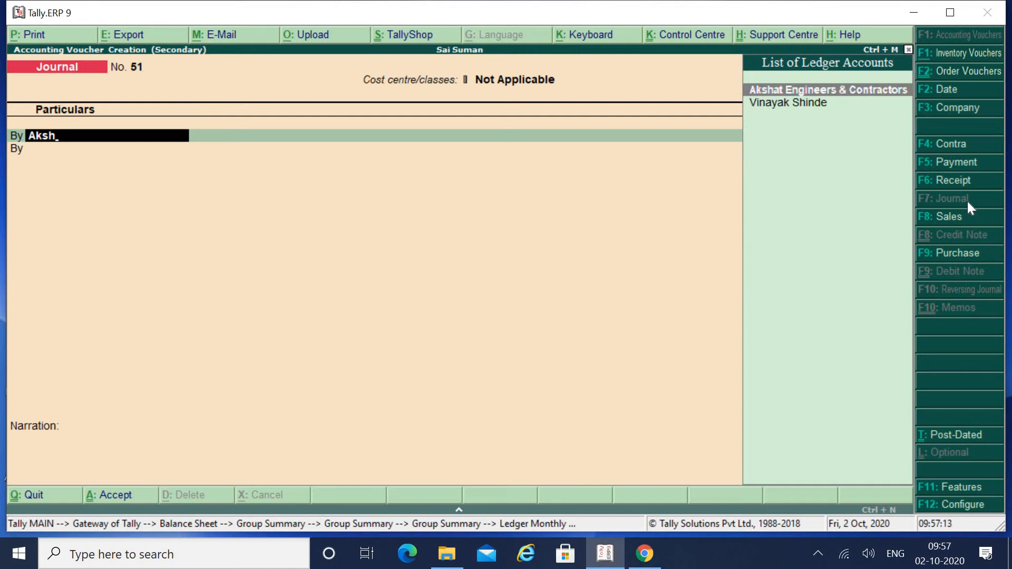
pyautogui.press('Return')
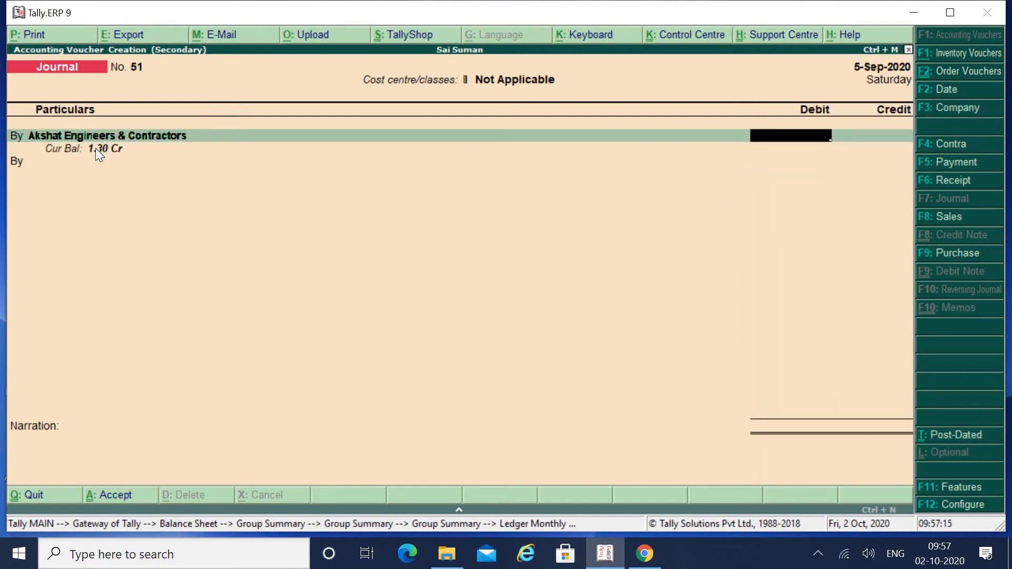
pyautogui.write('1.30')
pyautogui.press('Return')
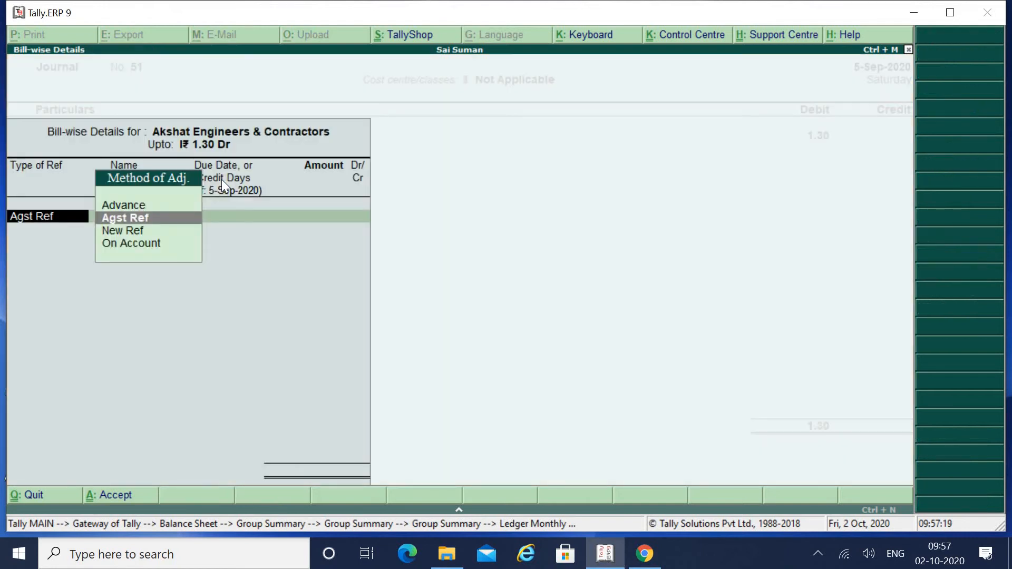
pyautogui.press('Down')
pyautogui.press('Down')
pyautogui.press('Return')
pyautogui.press('Return')
pyautogui.press('Return')
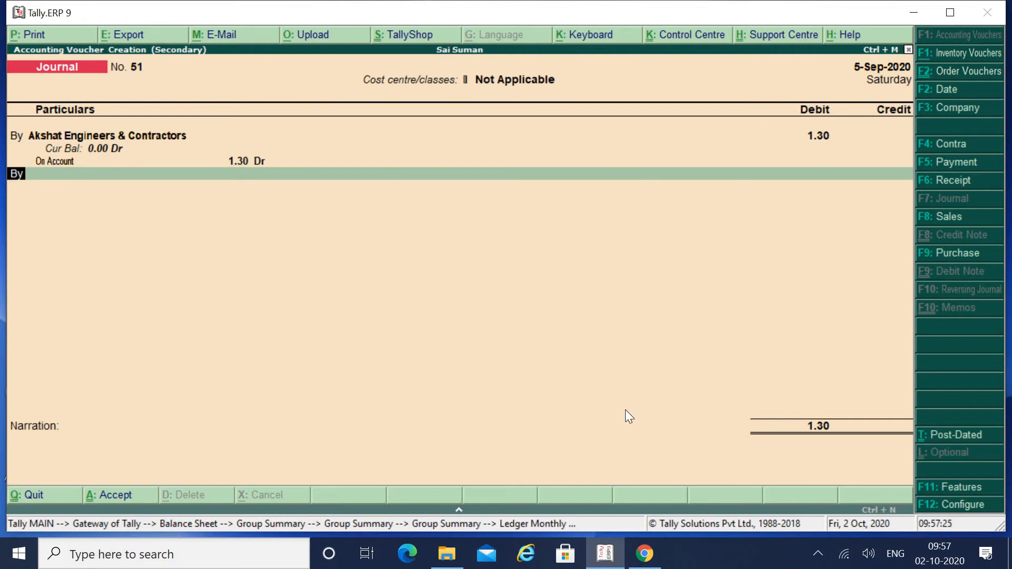
pyautogui.write('t')
pyautogui.press('Return')
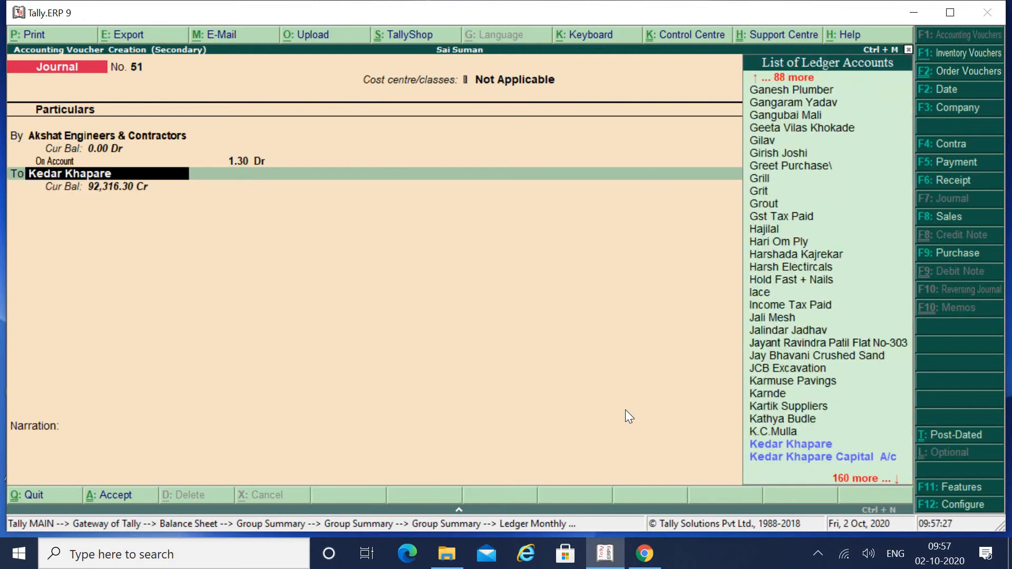
pyautogui.hotkey('alt', 'c')
# Step: Try creating a 'Discount Received' ledger, then quit after the name-already-exists error
pyautogui.write('Dis')
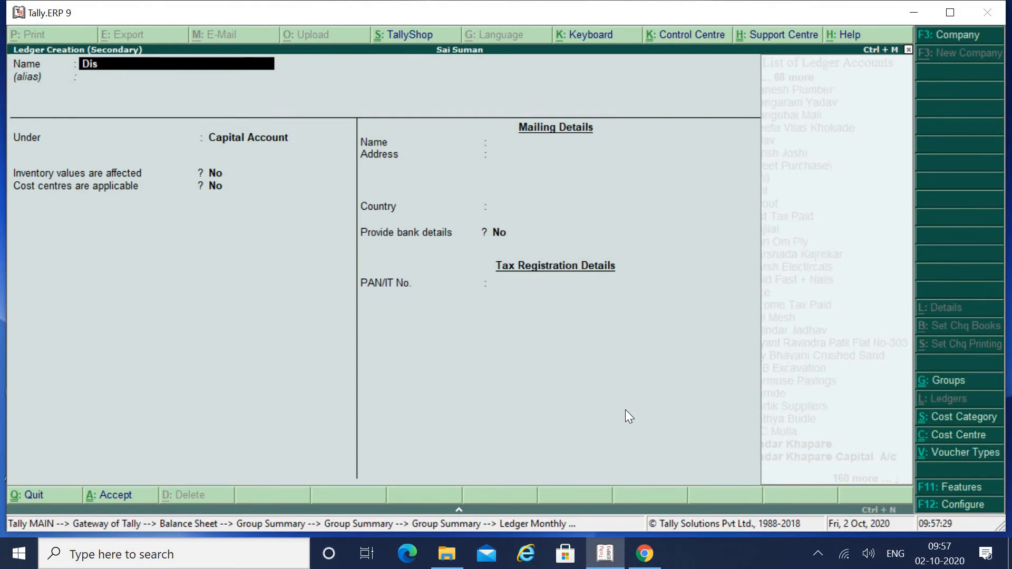
pyautogui.write('count Received')
pyautogui.press('Return')
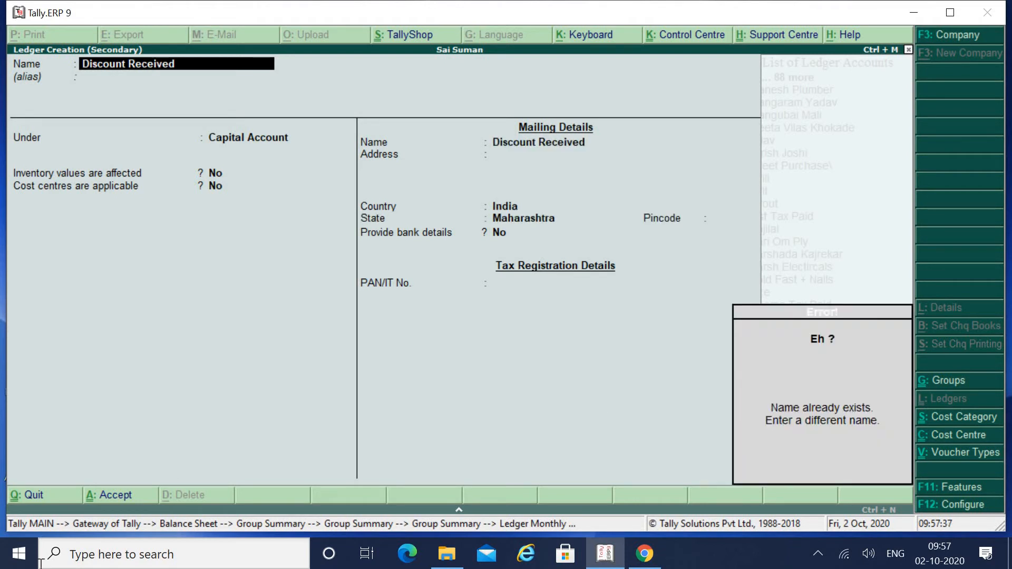
pyautogui.click(34, 501)
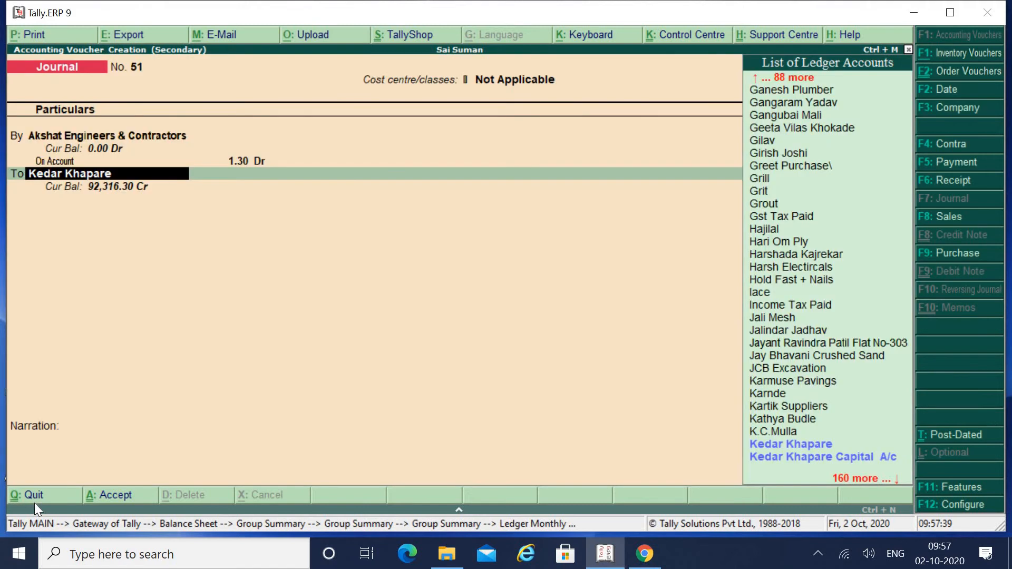
# Step: Credit Discount Received in journal 51 and open its alteration screen showing Indirect Incomes
pyautogui.write('Dis')
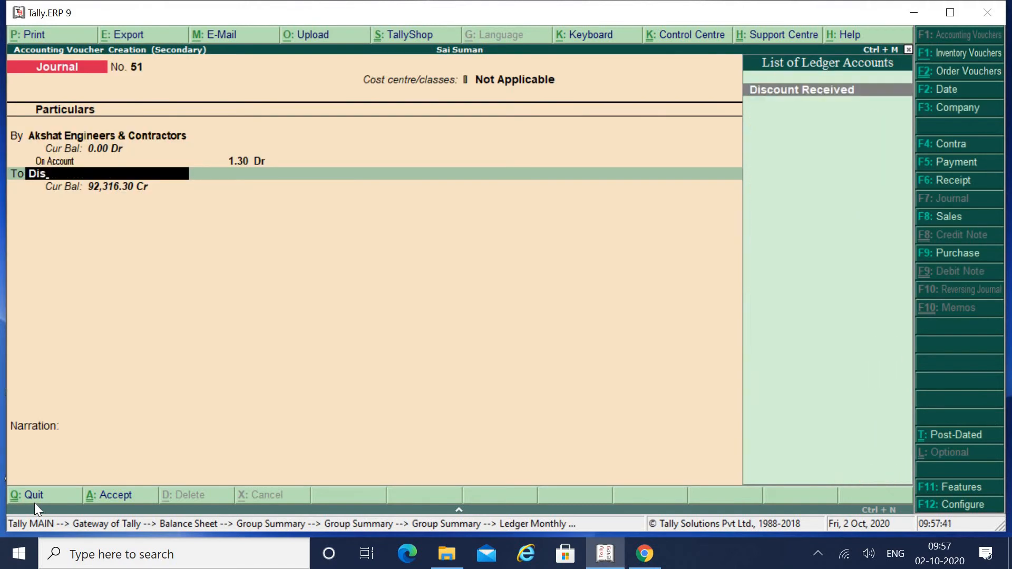
pyautogui.press('Return')
pyautogui.press('BackSpace')
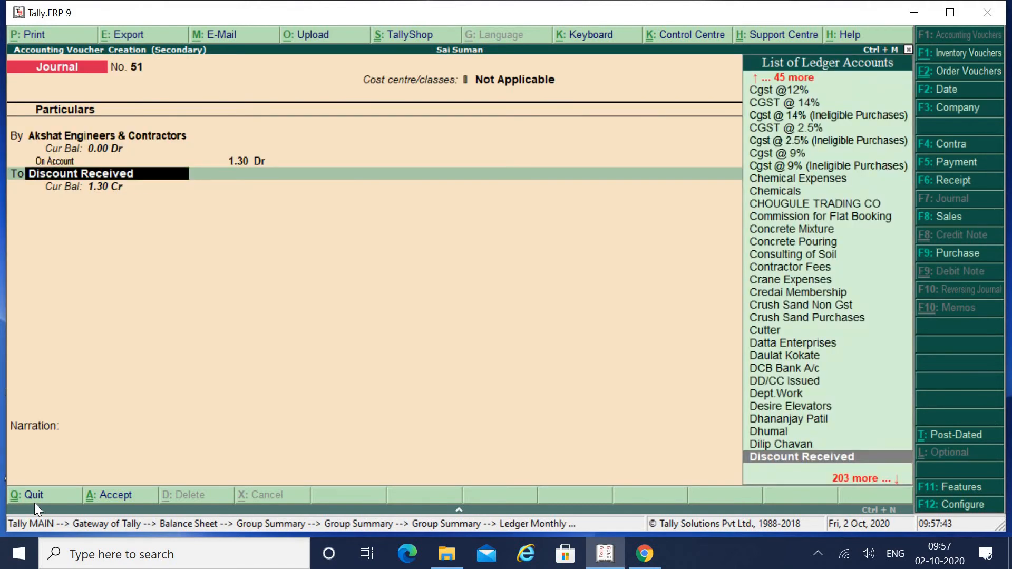
pyautogui.hotkey('ctrl', 'Return')
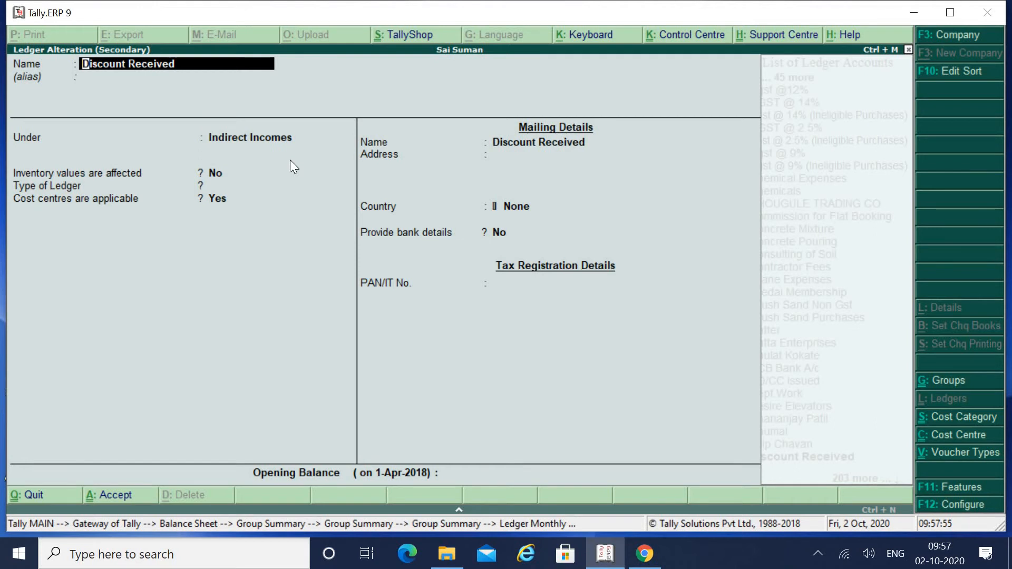
# Step: Save the Discount Received ledger unchanged and allocate its 1.30 credit to Office & Admin Cost
pyautogui.press('Return')
pyautogui.press('Return')
pyautogui.press('Return')
pyautogui.press('Return')
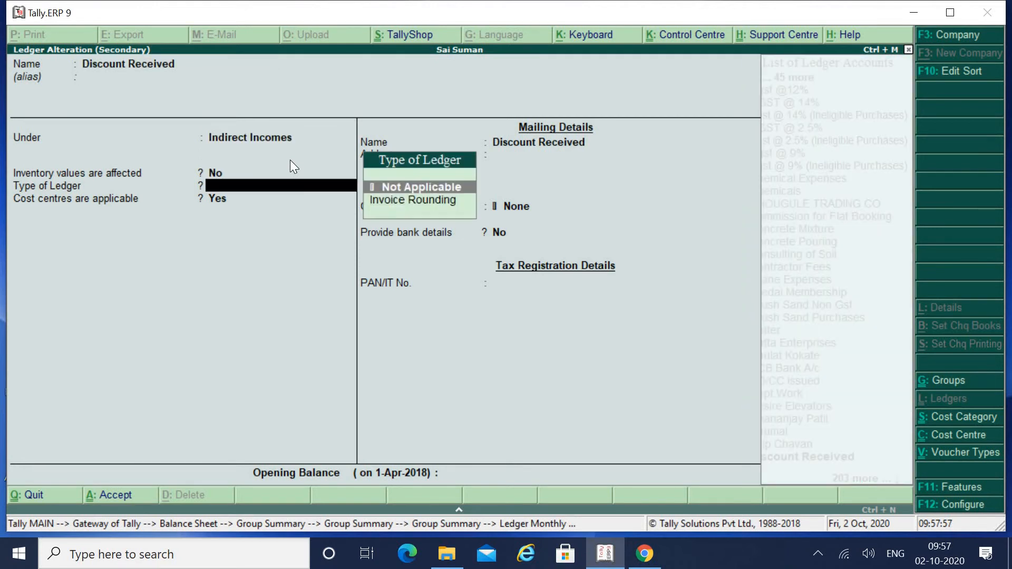
pyautogui.press('Return')
pyautogui.press('Return')
pyautogui.press('Return')
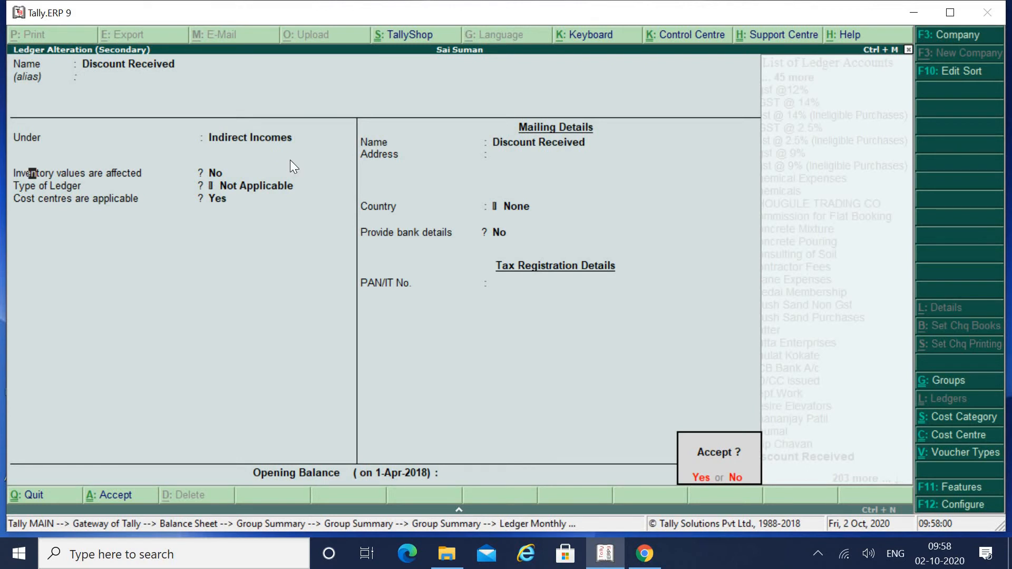
pyautogui.press('Return')
pyautogui.press('Return')
pyautogui.press('Return')
pyautogui.press('Return')
pyautogui.press('Return')
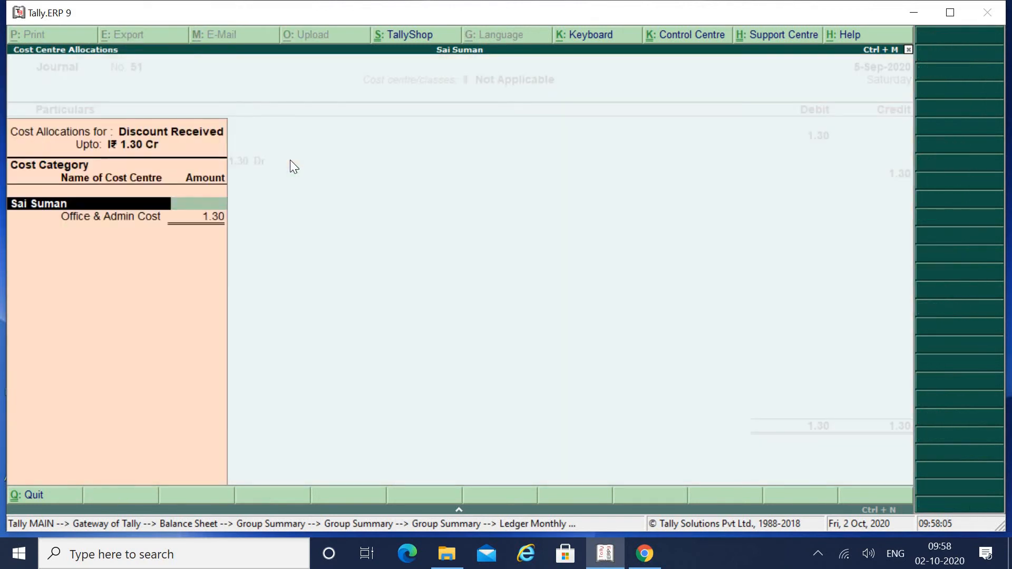
pyautogui.press('Return')
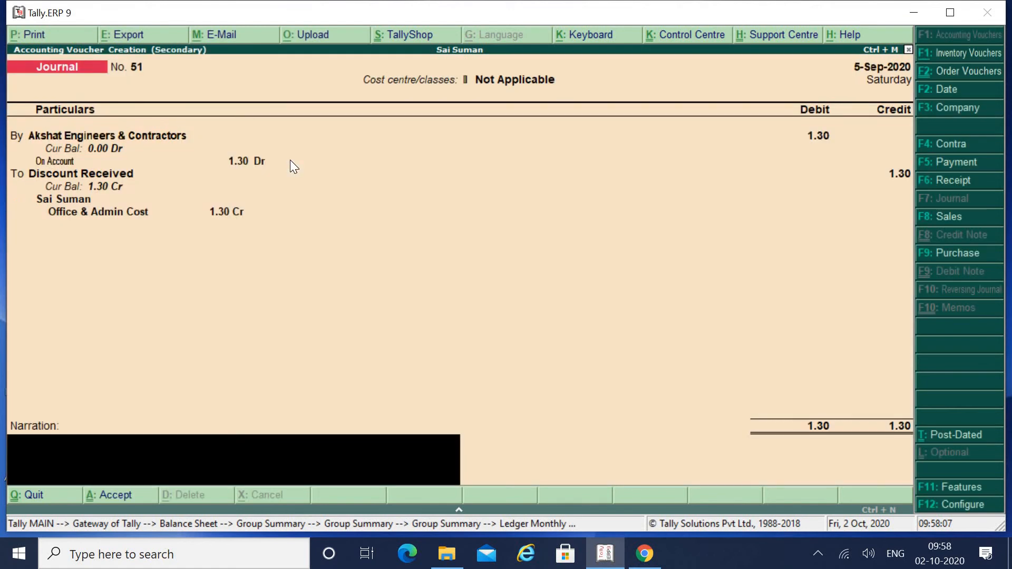
# Step: Enter narration 'being balance adjusted for full & final settlement' and save journal voucher 51
pyautogui.write('being balance pa')
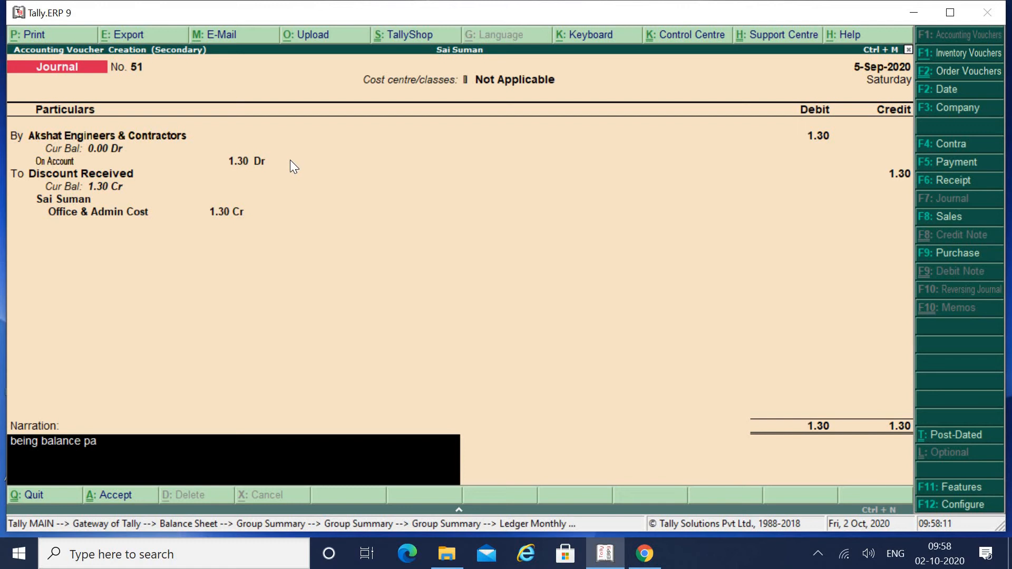
pyautogui.write('id')
pyautogui.press('BackSpace')
pyautogui.press('BackSpace')
pyautogui.press('BackSpace')
pyautogui.press('BackSpace')
pyautogui.write('adjusted for full')
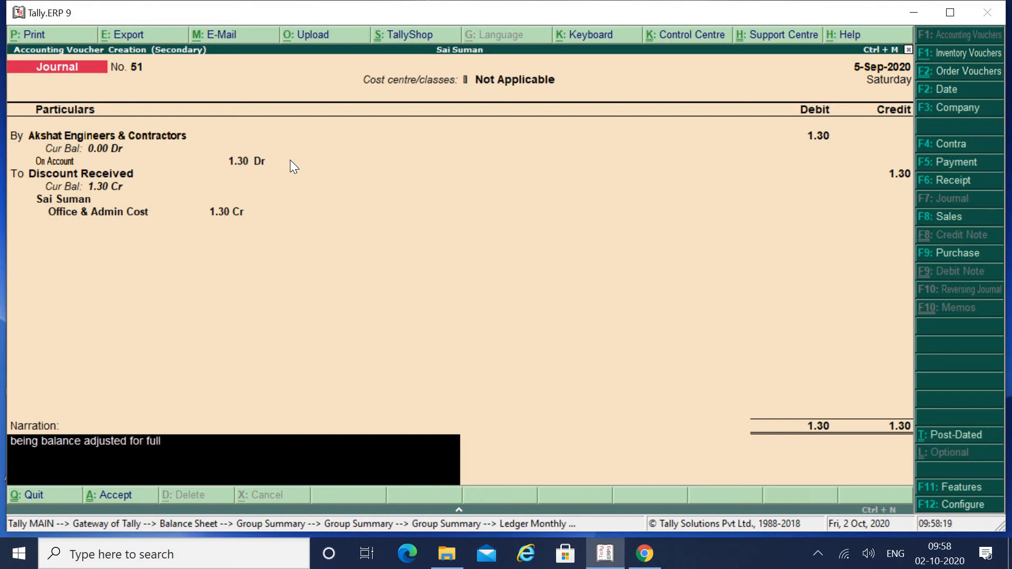
pyautogui.write(' & final settlement')
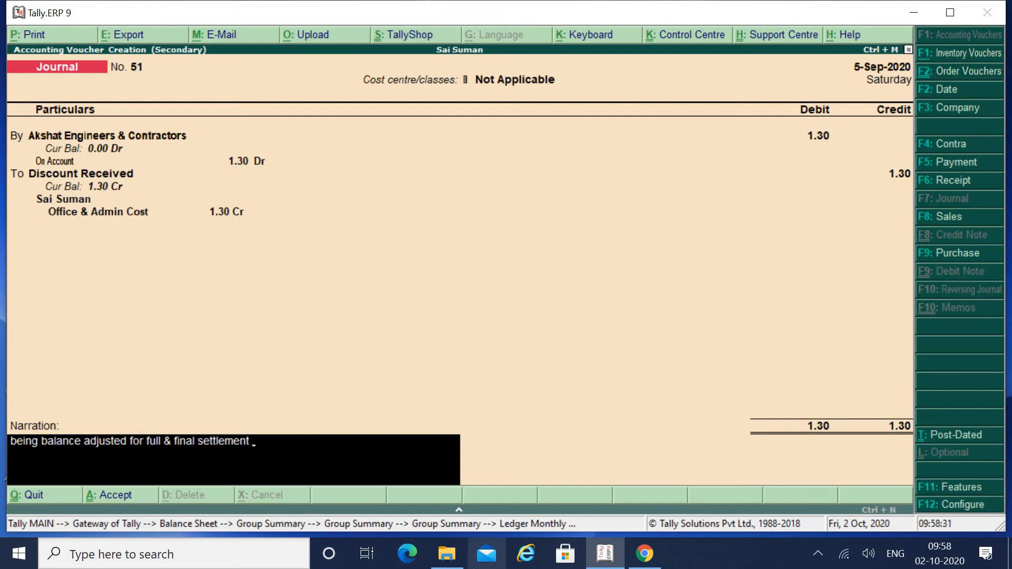
pyautogui.press('Return')
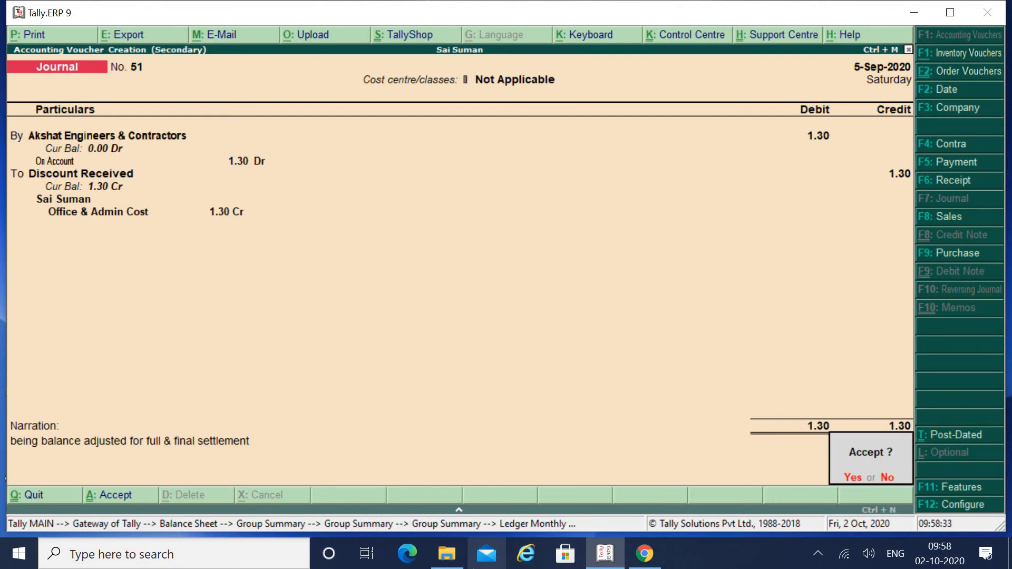
pyautogui.press('Return')
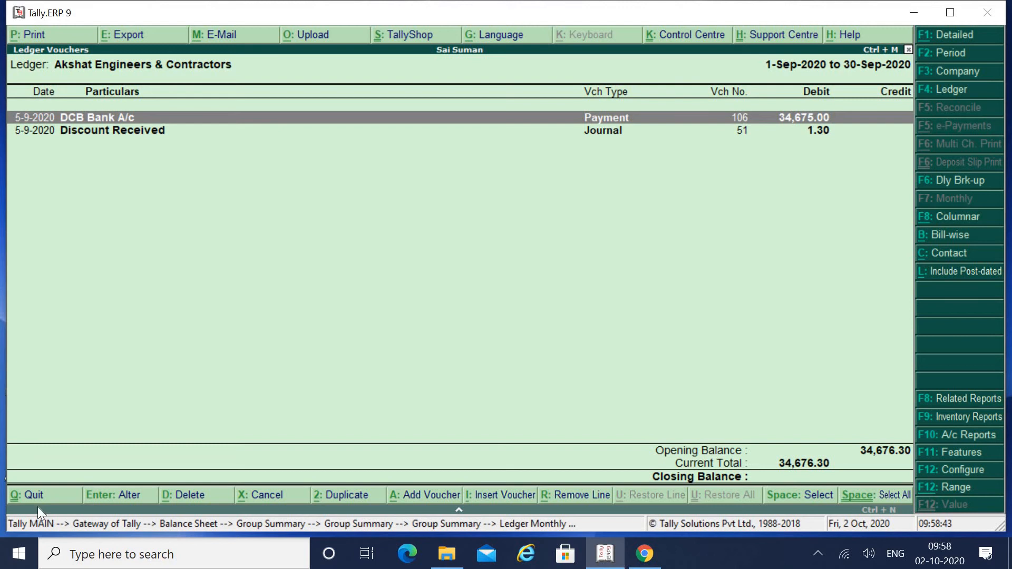
# Step: Drill from the Balance Sheet down to Creditors for Raw Material and open its F12 configuration
pyautogui.click(54, 496)
pyautogui.press('Return')
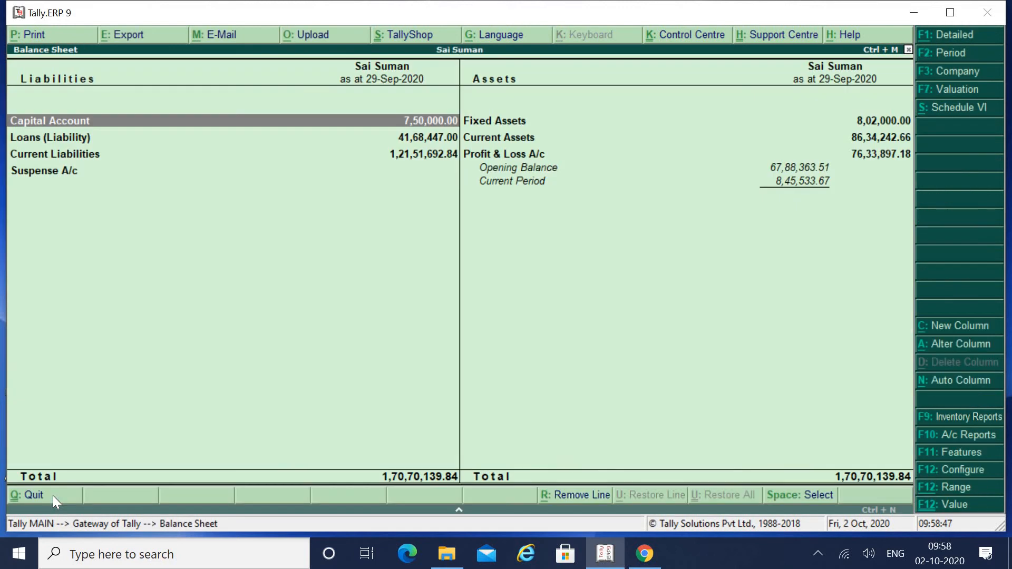
pyautogui.press('Down')
pyautogui.press('Down')
pyautogui.press('Return')
pyautogui.press('Down')
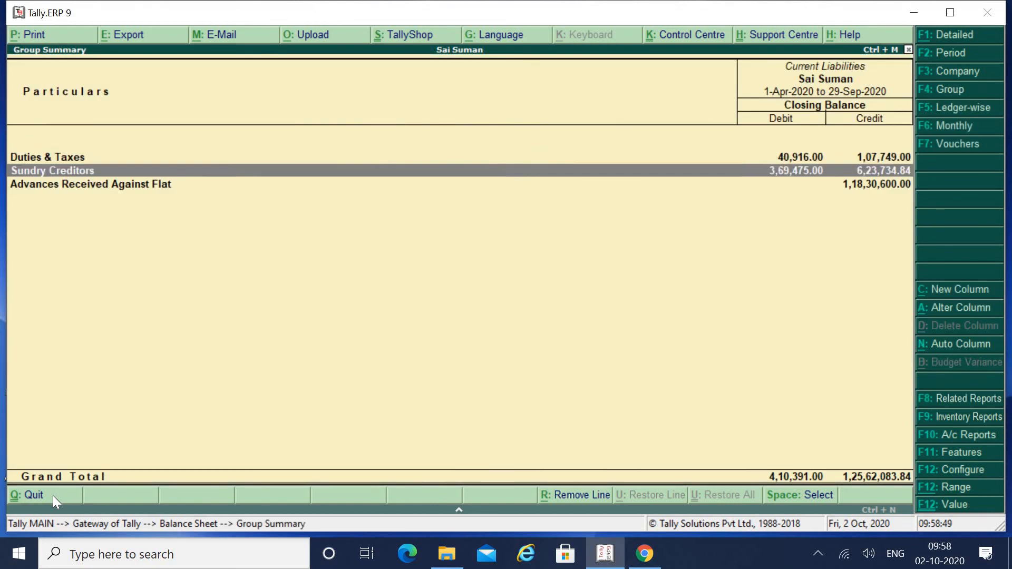
pyautogui.press('Return')
pyautogui.press('Down')
pyautogui.press('Down')
pyautogui.press('Down')
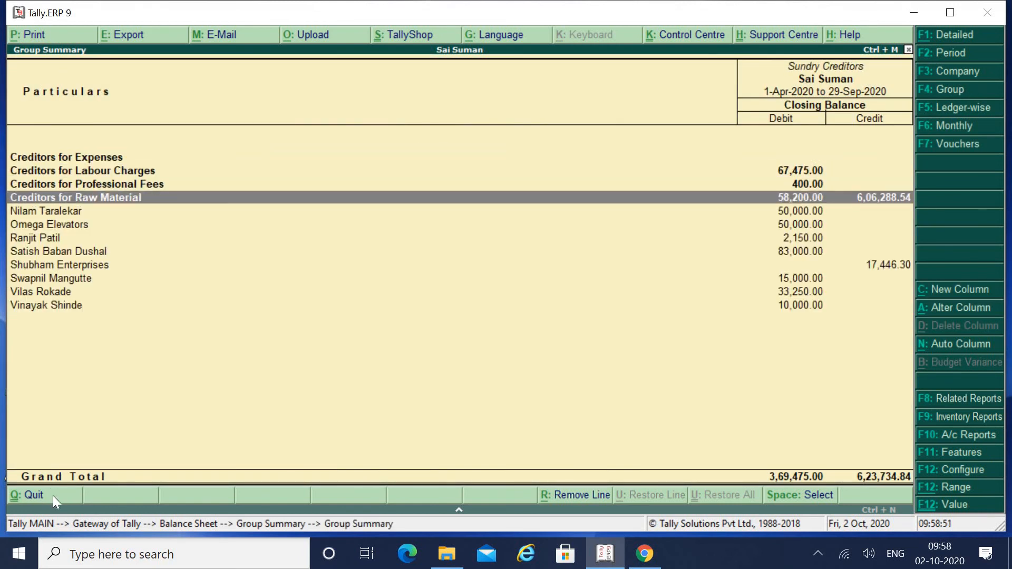
pyautogui.press('Return')
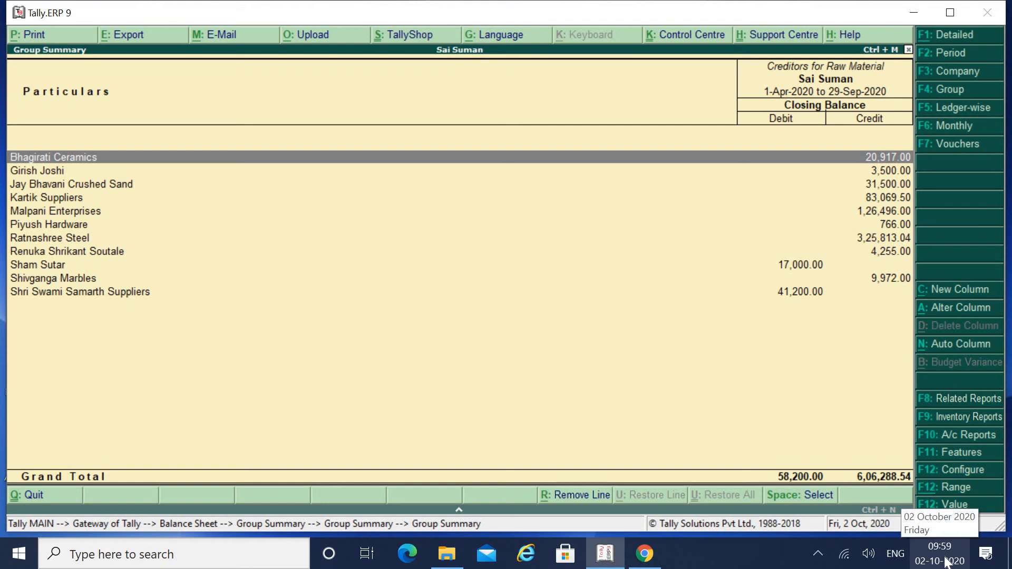
pyautogui.press('F12')
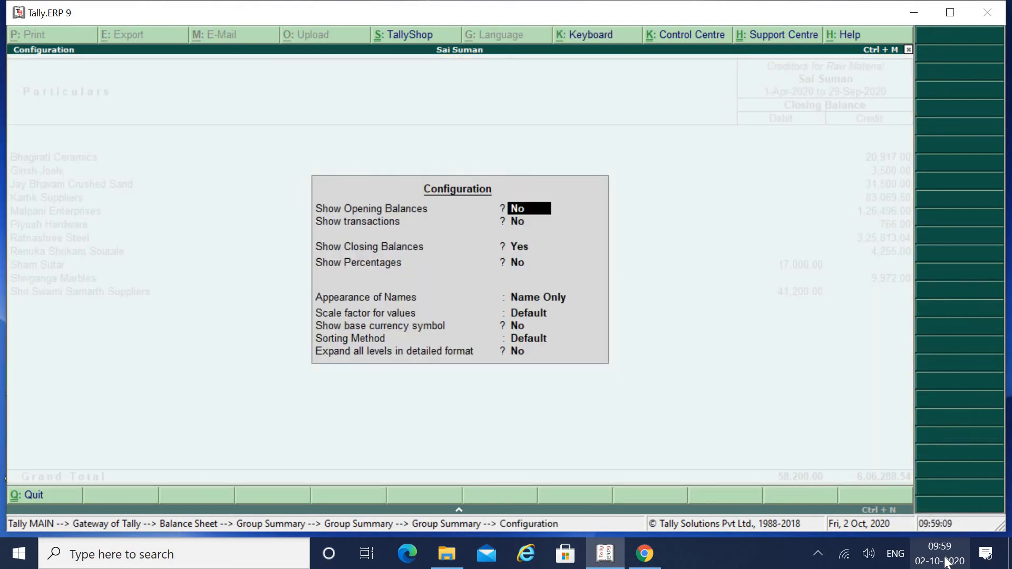
# Step: Show opening balances and transactions, check Akshat Engineers' empty closing balance, then return to Gateway
pyautogui.write('y')
pyautogui.press('Return')
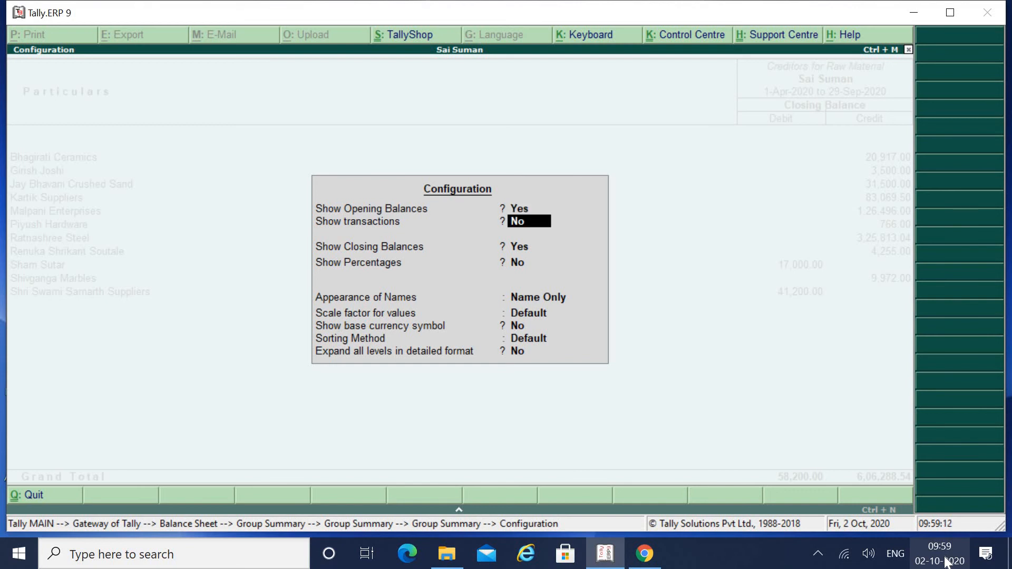
pyautogui.write('y')
pyautogui.press('Return')
pyautogui.press('Return')
pyautogui.press('Return')
pyautogui.press('Return')
pyautogui.press('Return')
pyautogui.press('Return')
pyautogui.press('Return')
pyautogui.press('Return')
pyautogui.press('Return')
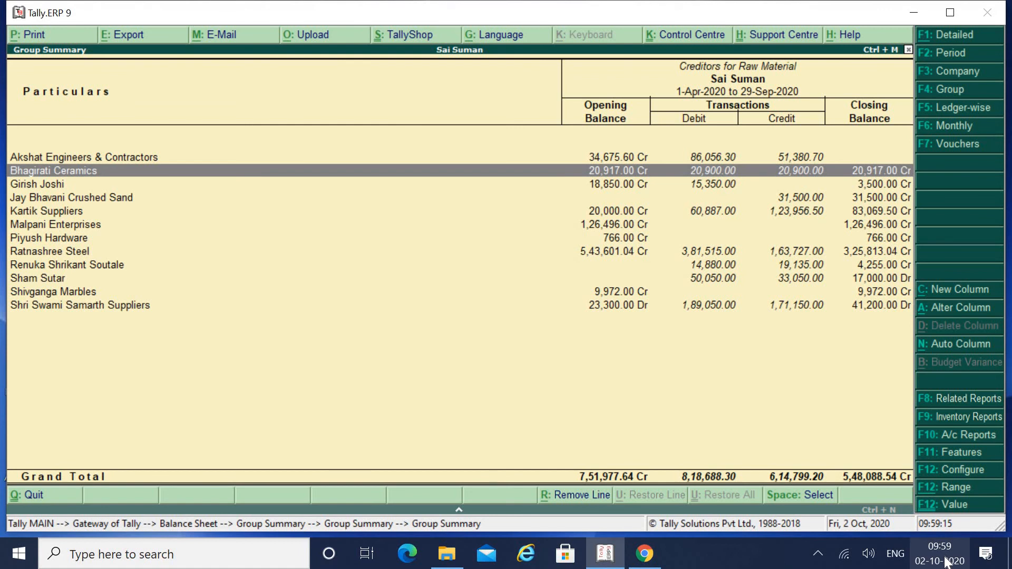
pyautogui.press('Up')
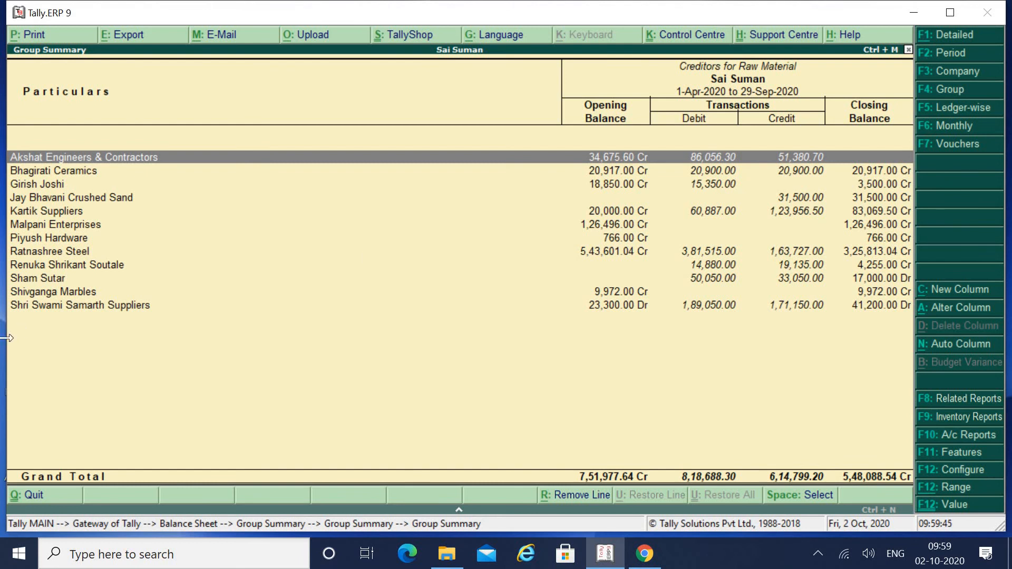
pyautogui.click(37, 495)
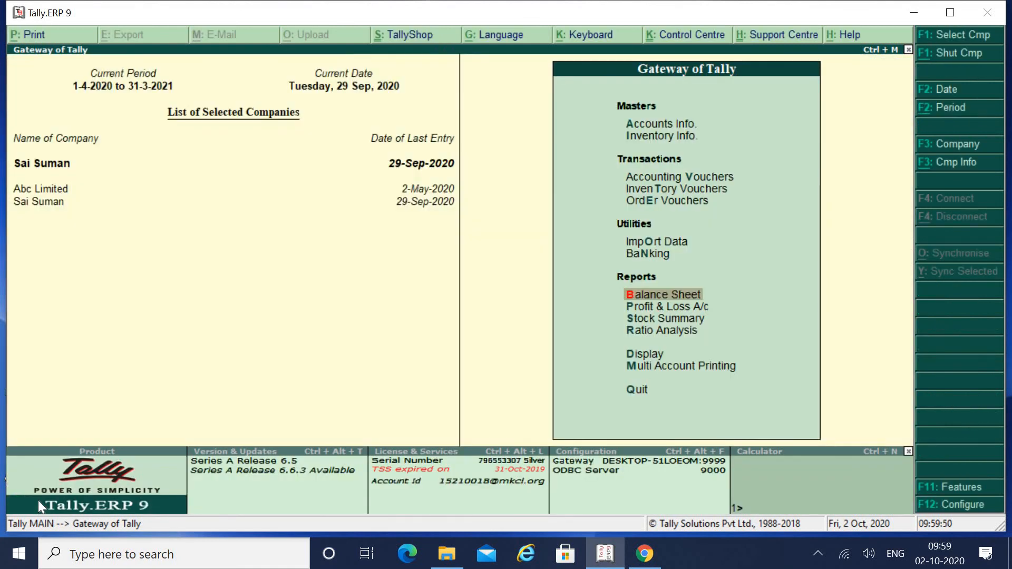
# Step: Drill from Profit & Loss A/c into Indirect Incomes to check Discount Received at 1.30 Cr, total 15.48
pyautogui.press('Down')
pyautogui.press('Return')
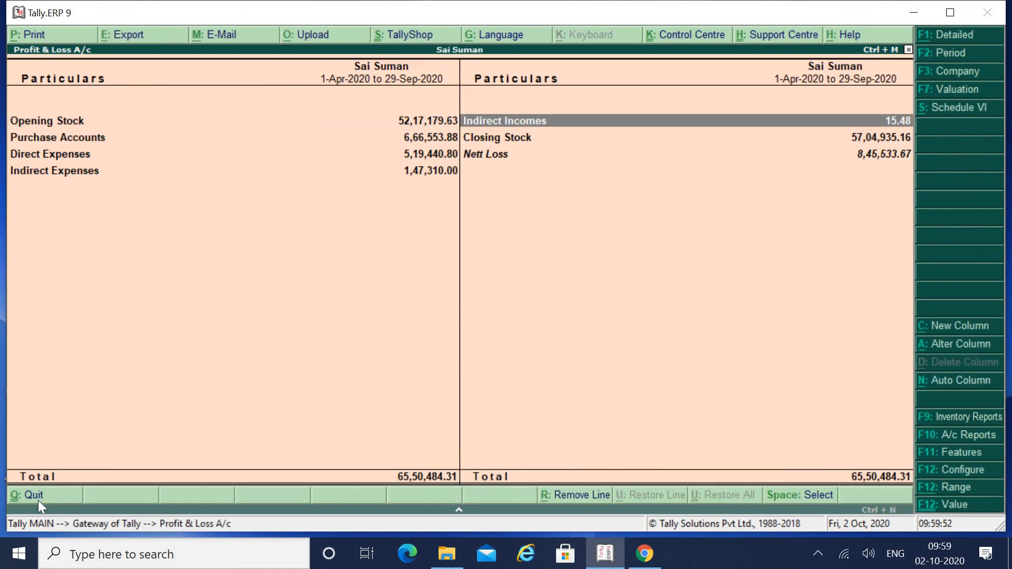
pyautogui.press('Return')
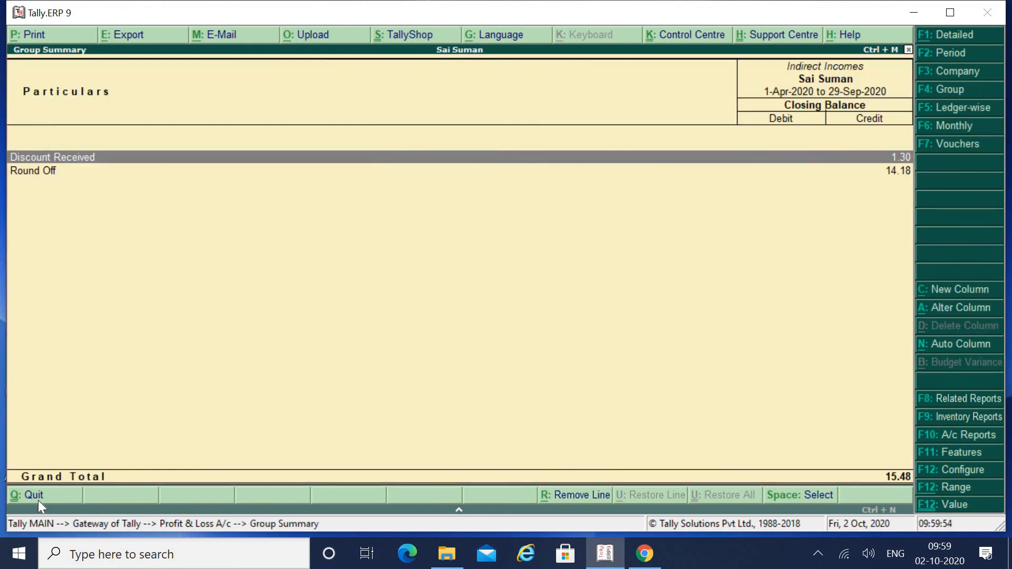
pyautogui.press('Down')
pyautogui.press('Up')
pyautogui.click(39, 498)
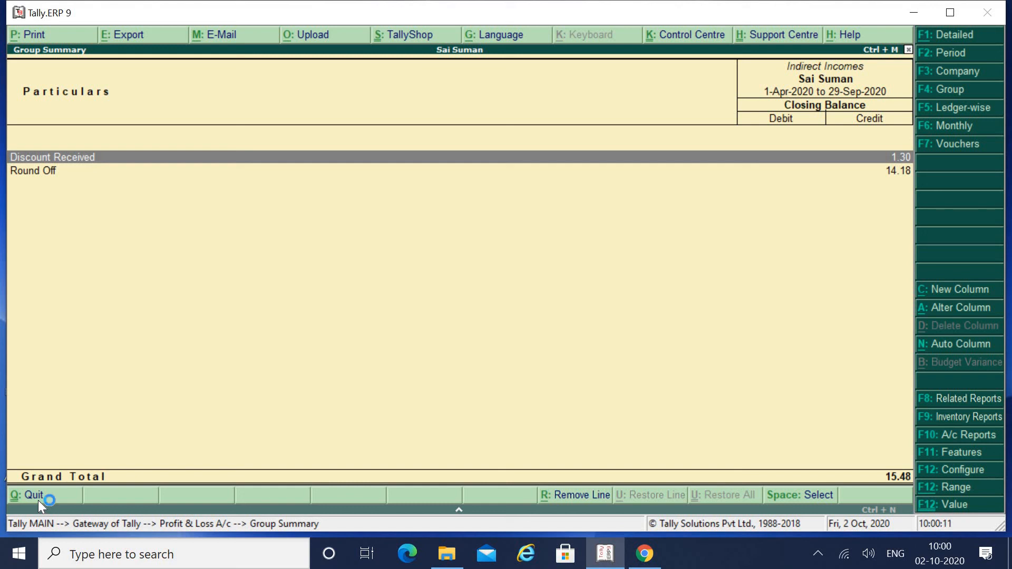